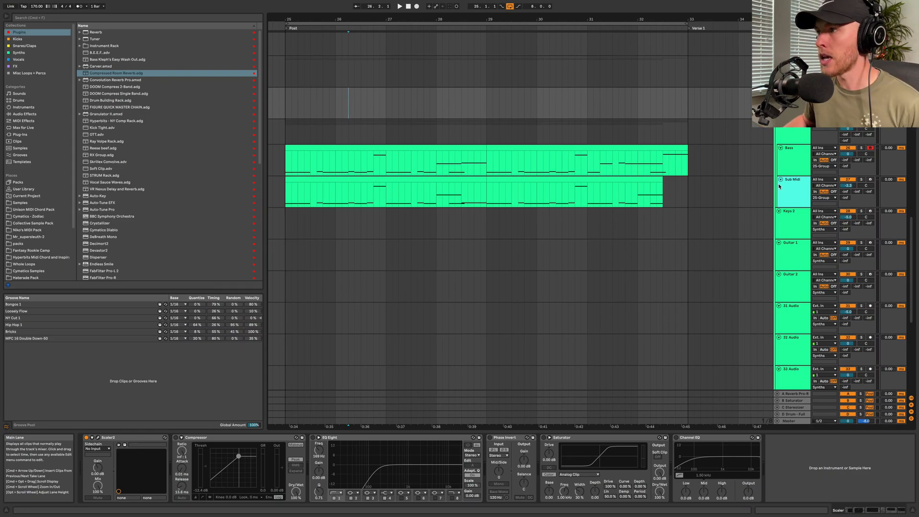
Step: Show the Bass track's device chain with the Amp selected and play the bass clip from bar 35
{"action": "left_click", "coordinate": [795, 166]}
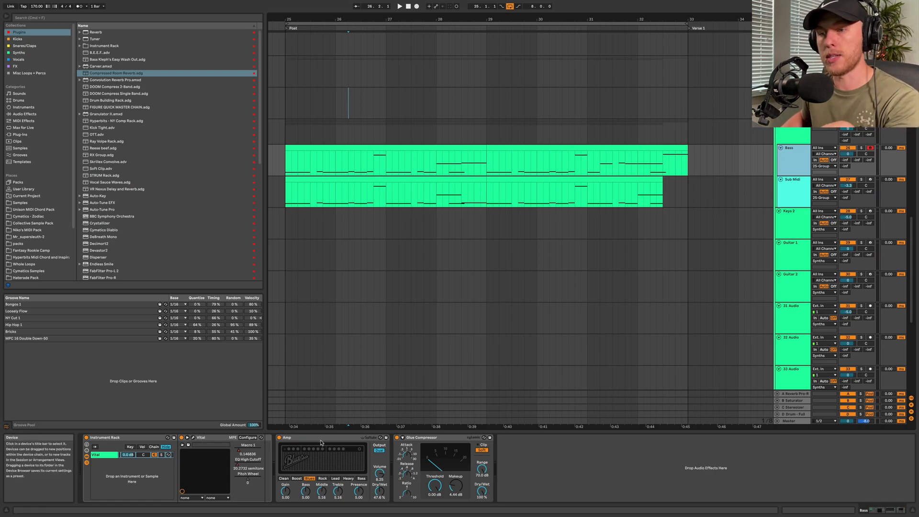
{"action": "left_click", "coordinate": [307, 446]}
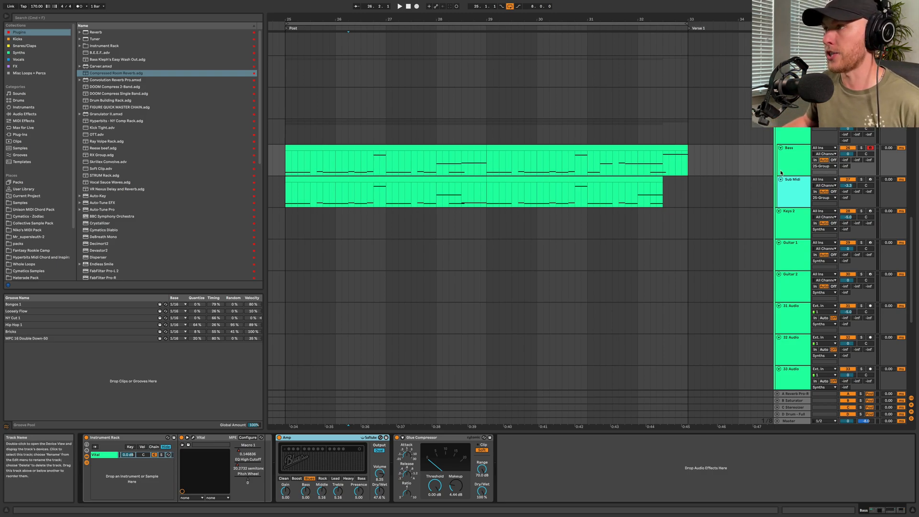
{"action": "left_click", "coordinate": [284, 168]}
{"action": "key", "text": "space"}
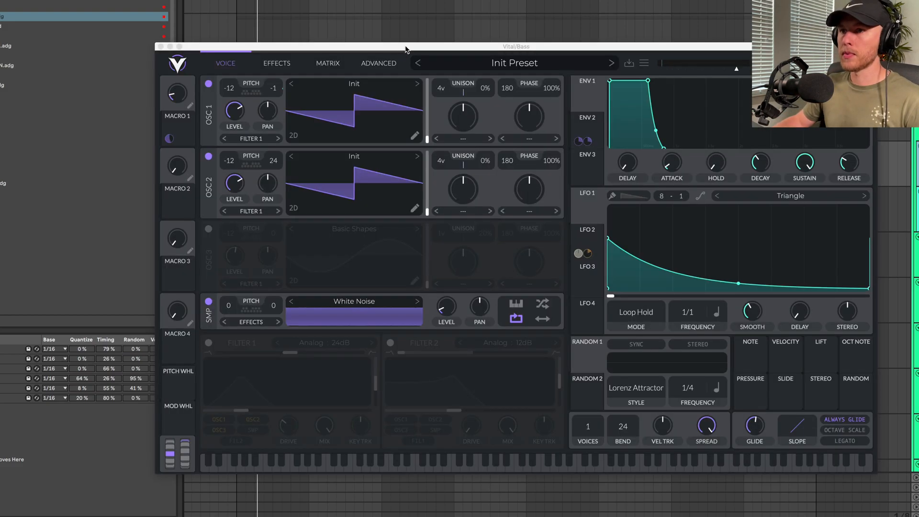
Step: Reposition the Vital window, switch off its EQ effect and return to the oscillator settings
{"action": "left_click_drag", "start_coordinate": [406, 50], "coordinate": [387, 39]}
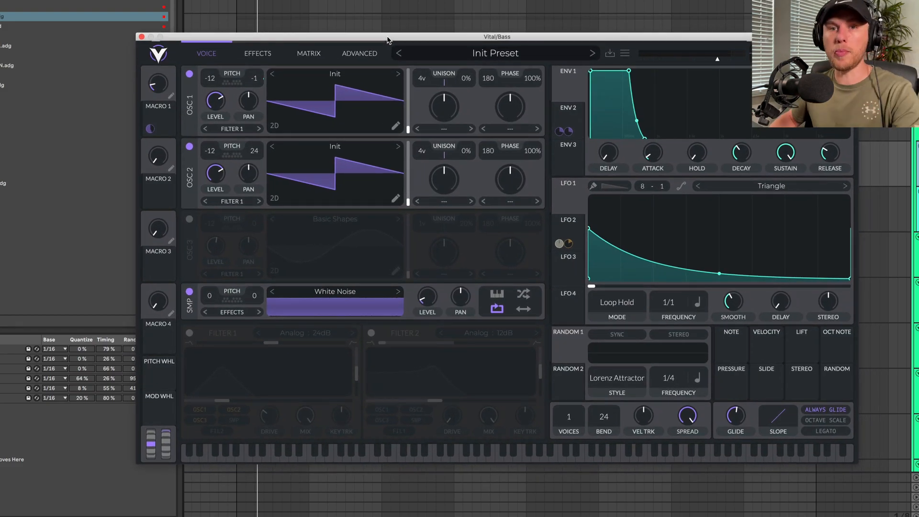
{"action": "left_click", "coordinate": [257, 53]}
{"action": "left_click", "coordinate": [189, 283]}
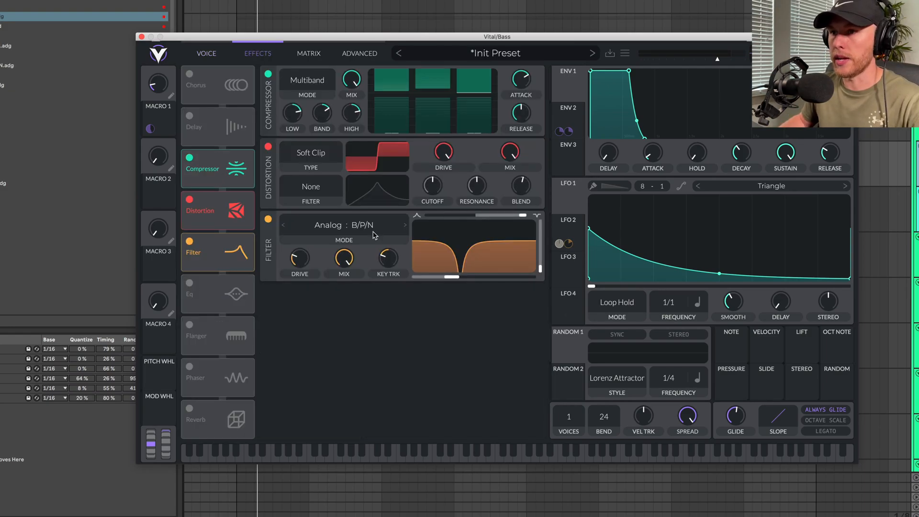
{"action": "left_click", "coordinate": [210, 57]}
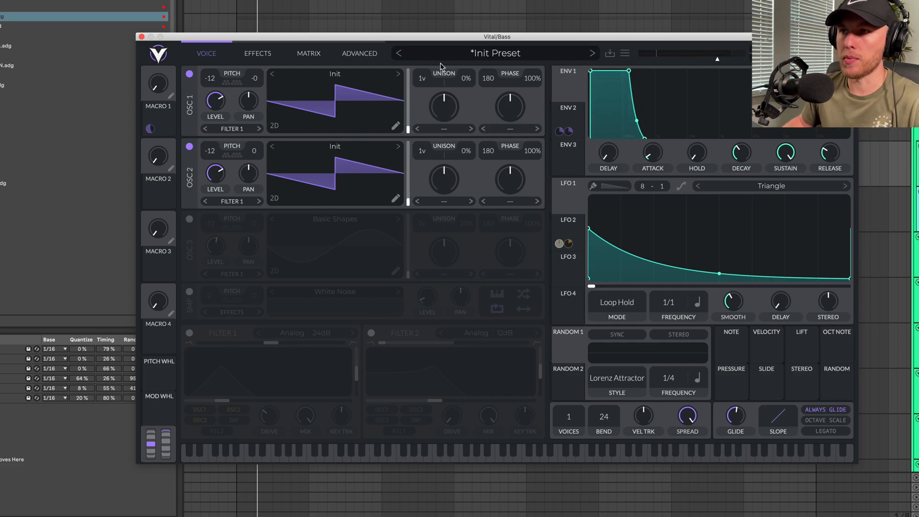
Step: Set both active oscillators to 4 unison voices and fine-tune oscillator 2 to 27 cents
{"action": "left_click_drag", "start_coordinate": [425, 83], "coordinate": [429, 70]}
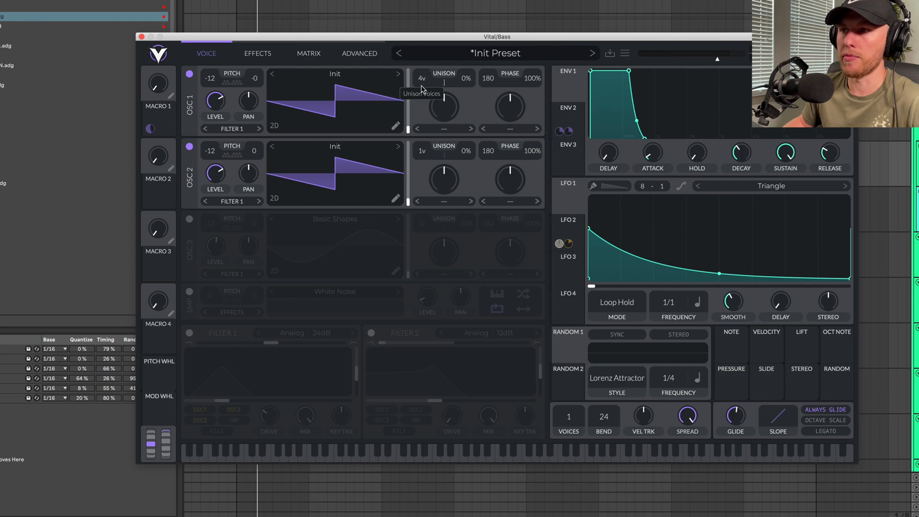
{"action": "left_click_drag", "start_coordinate": [425, 157], "coordinate": [426, 148]}
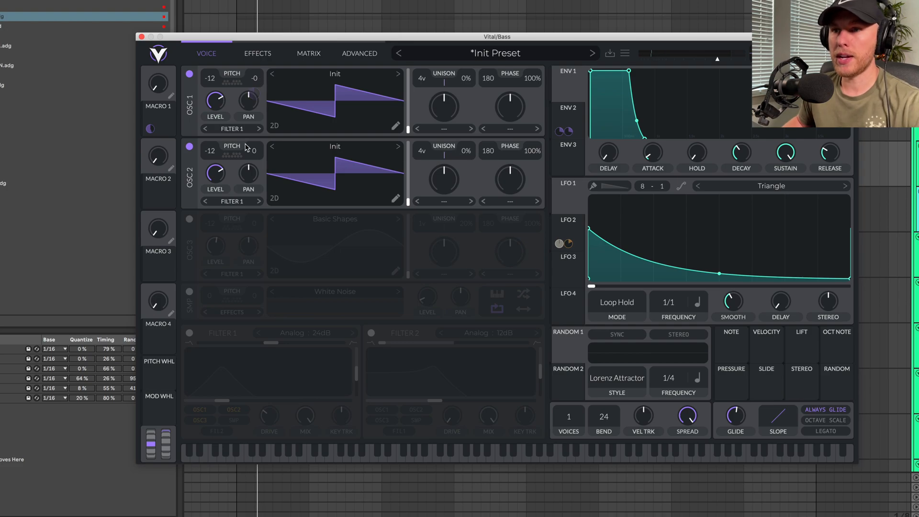
{"action": "left_click_drag", "start_coordinate": [254, 152], "coordinate": [257, 154]}
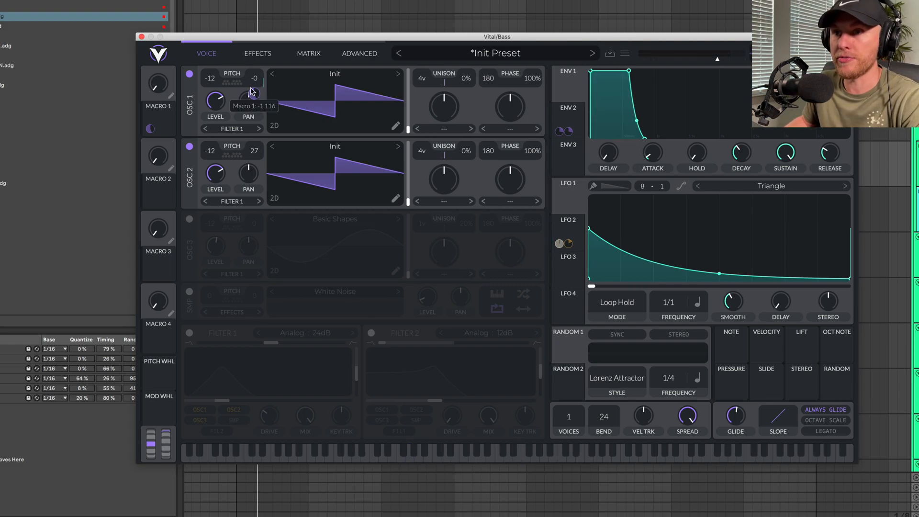
Step: Sweep Macro 1 up from zero to demonstrate its pitch modulation on the oscillators
{"action": "left_click_drag", "start_coordinate": [158, 92], "coordinate": [155, 70]}
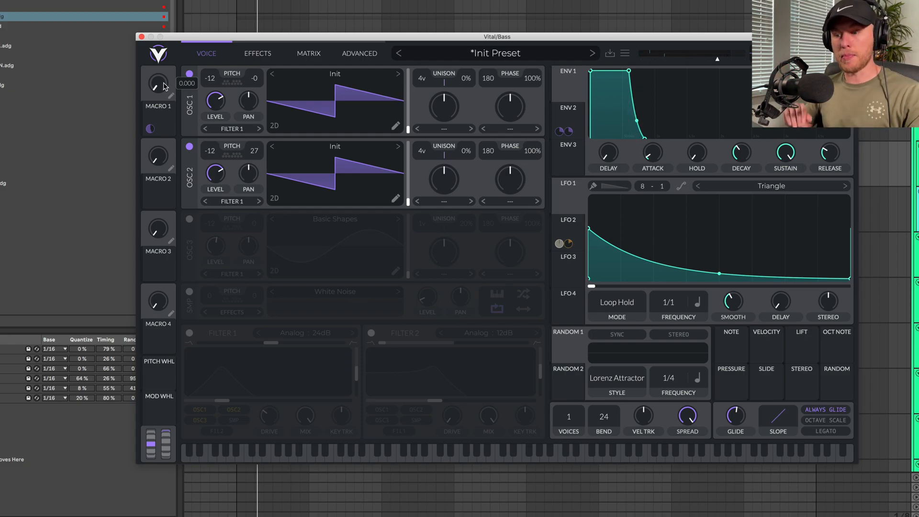
{"action": "left_click_drag", "start_coordinate": [164, 87], "coordinate": [163, 64]}
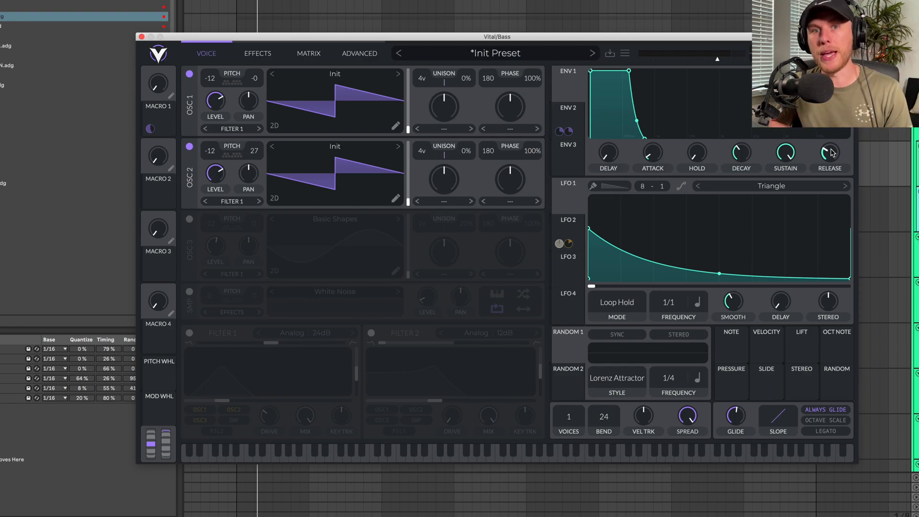
Step: Enable the White Noise sampler, set Envelope 2's decay to about 0.134 seconds and audition the sound
{"action": "left_click", "coordinate": [190, 292]}
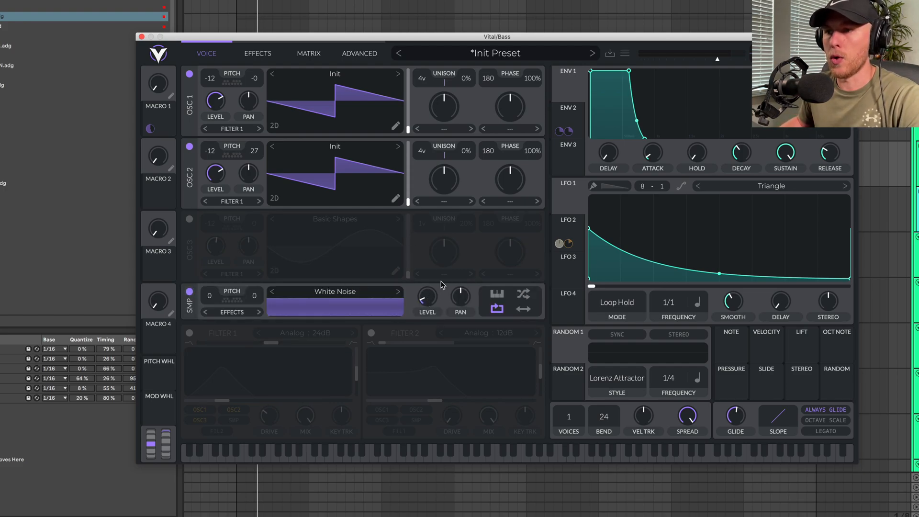
{"action": "left_click", "coordinate": [568, 108]}
{"action": "mouse_move", "coordinate": [744, 153]}
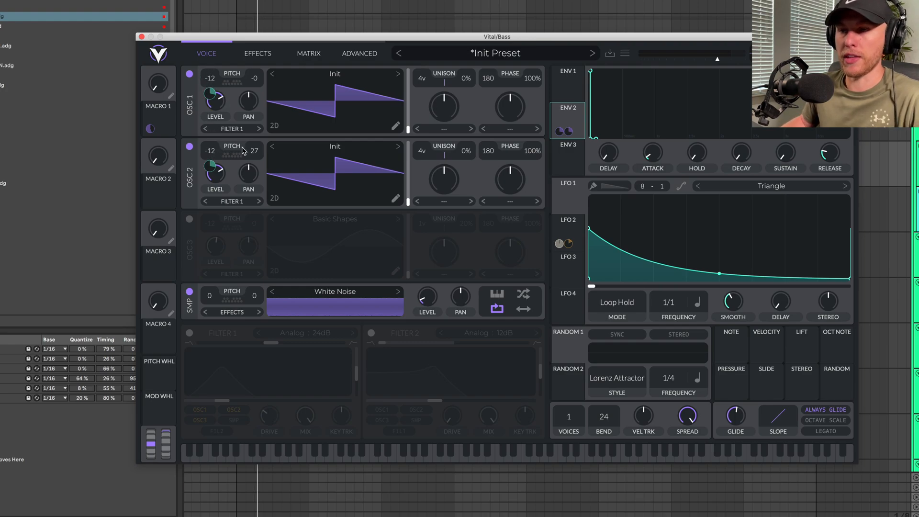
{"action": "left_click_drag", "start_coordinate": [739, 153], "coordinate": [735, 145]}
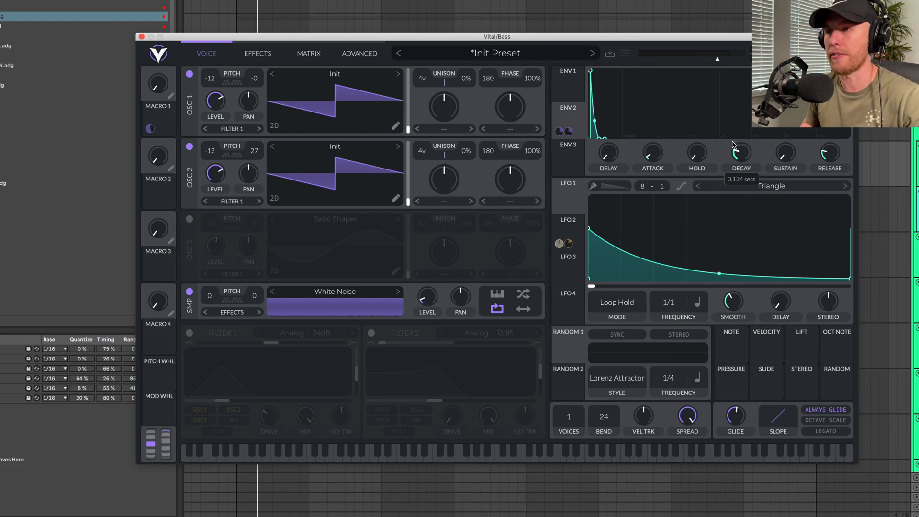
{"action": "key", "text": "space"}
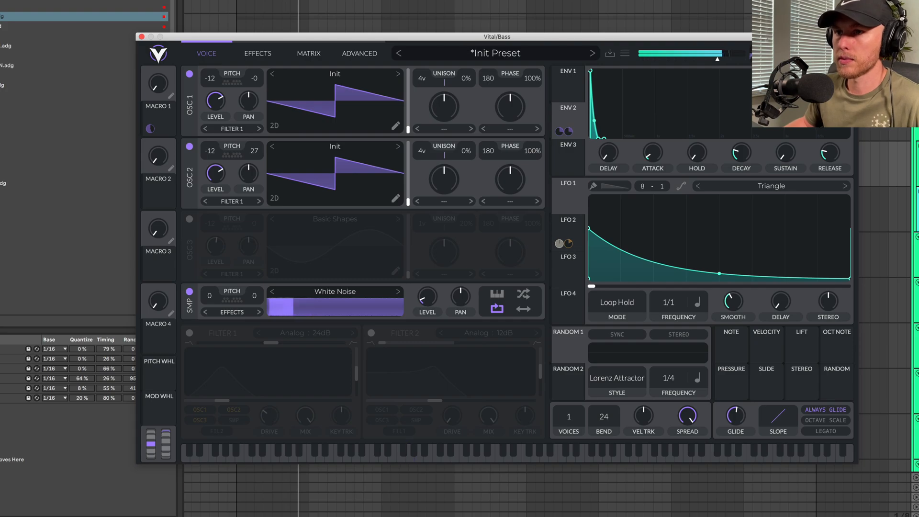
Step: Switch off Vital's Compressor, Distortion and Filter effects to hear the dry bass
{"action": "left_click", "coordinate": [258, 53]}
{"action": "left_click", "coordinate": [204, 55]}
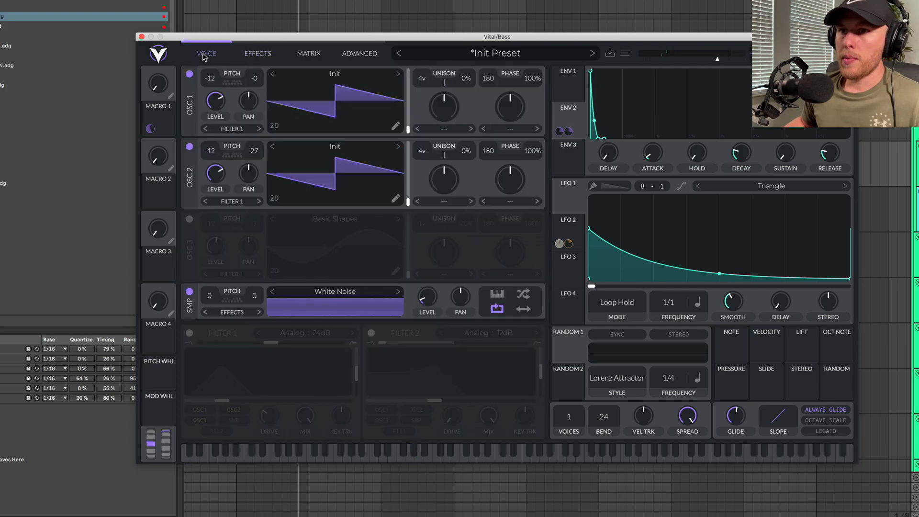
{"action": "left_click", "coordinate": [242, 54]}
{"action": "left_click", "coordinate": [189, 159]}
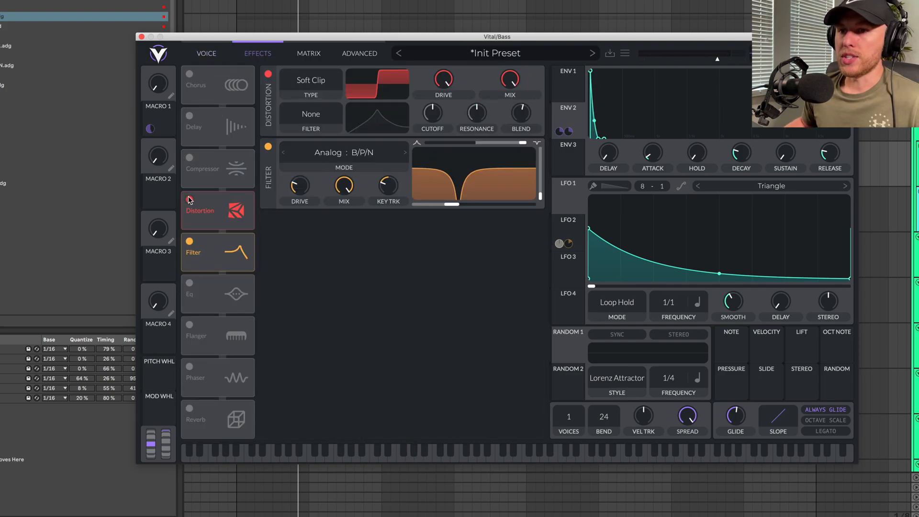
{"action": "left_click", "coordinate": [190, 200]}
{"action": "left_click", "coordinate": [189, 241]}
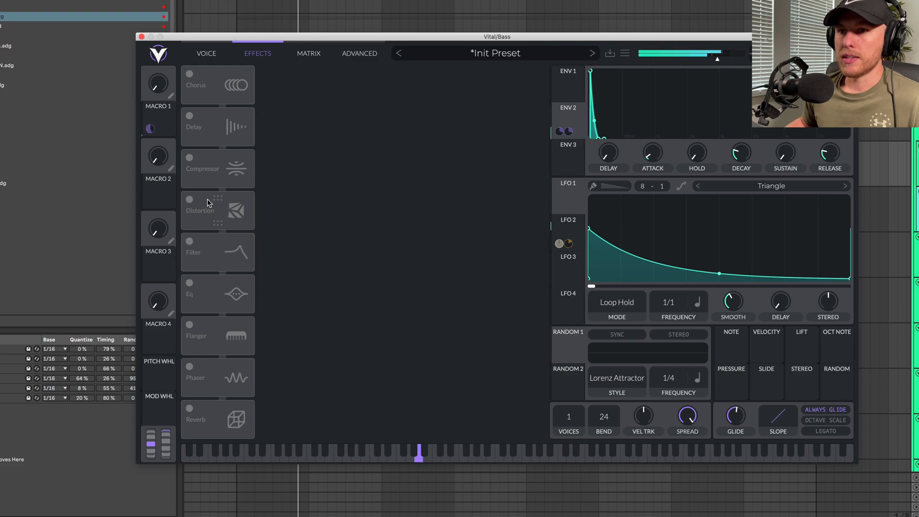
Step: Turn on the multiband Compressor, Soft Clip Distortion and Filter effects one after another
{"action": "left_click", "coordinate": [189, 158]}
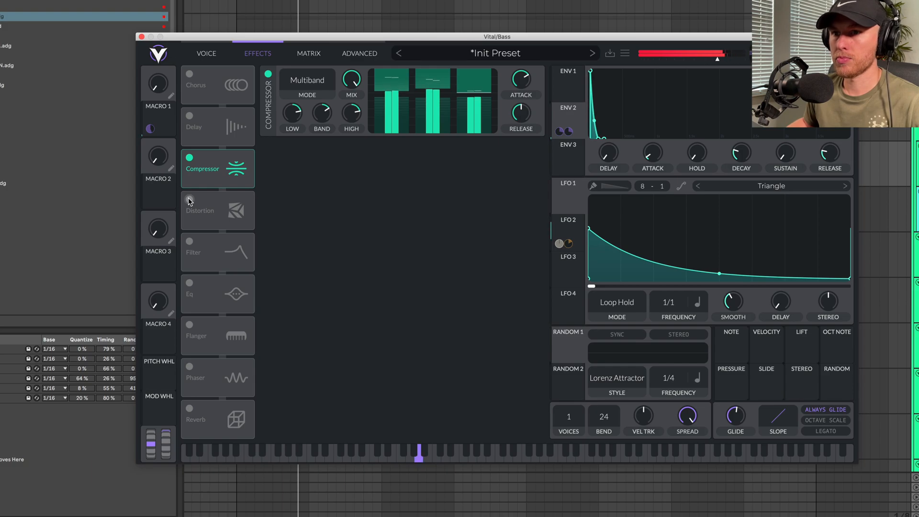
{"action": "left_click", "coordinate": [190, 200]}
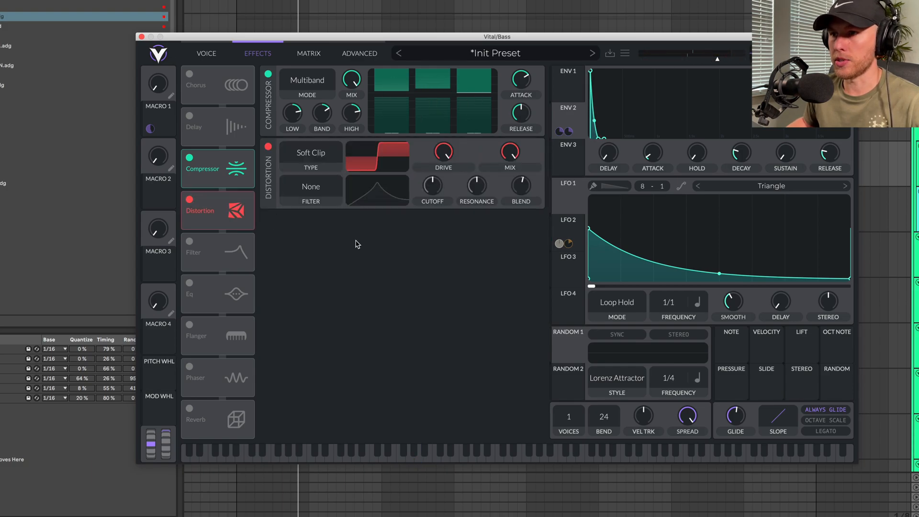
{"action": "left_click", "coordinate": [190, 242]}
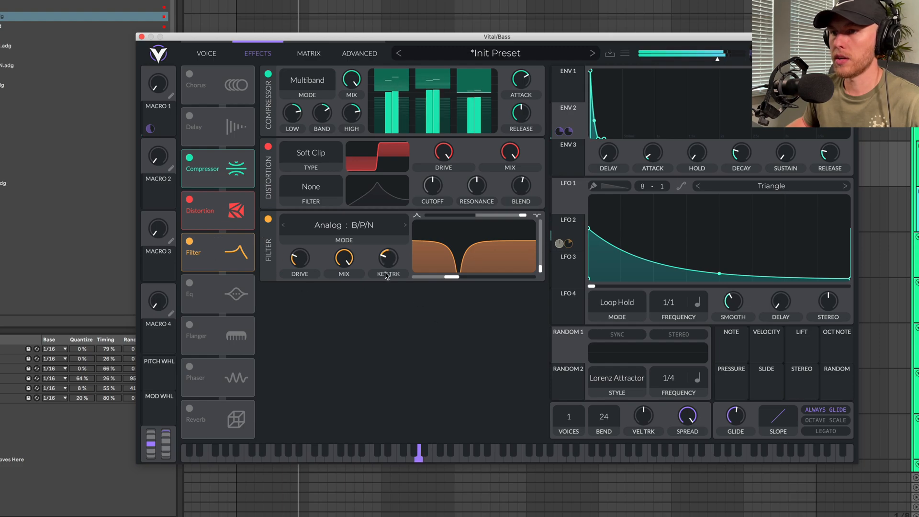
Step: Choose the Analog B/P/N mode for the effects filter, shift its notch cutoff slightly higher and audition it
{"action": "mouse_move", "coordinate": [452, 277]}
{"action": "left_mouse_down"}
{"action": "mouse_move", "coordinate": [485, 282]}
{"action": "mouse_move", "coordinate": [443, 281]}
{"action": "mouse_move", "coordinate": [463, 281]}
{"action": "left_mouse_up"}
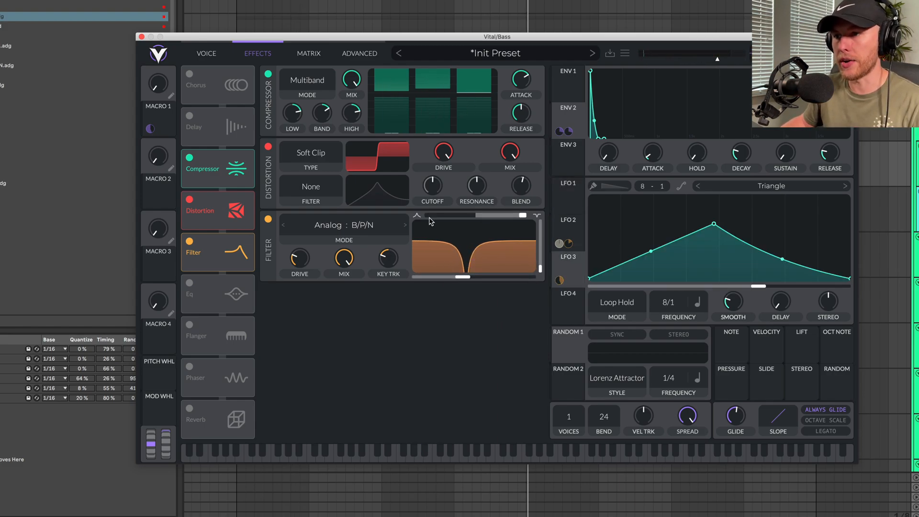
{"action": "left_click", "coordinate": [343, 224]}
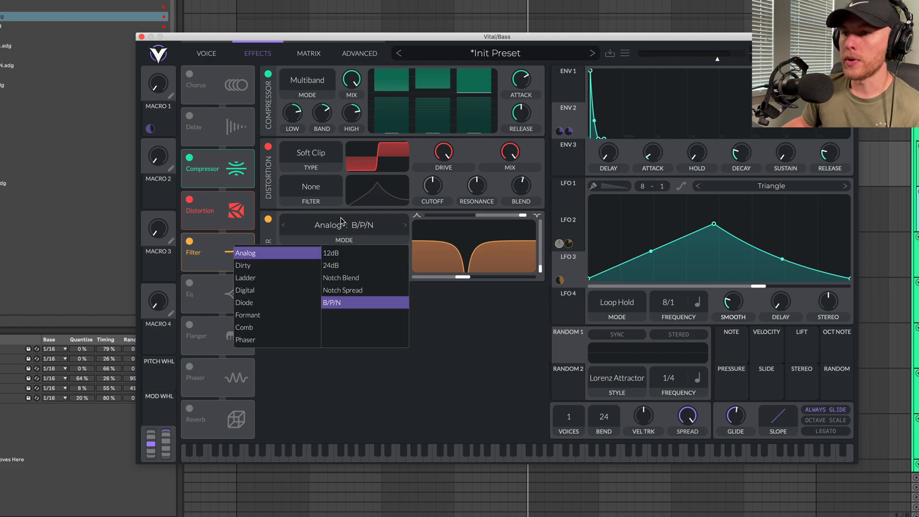
{"action": "left_click", "coordinate": [339, 304]}
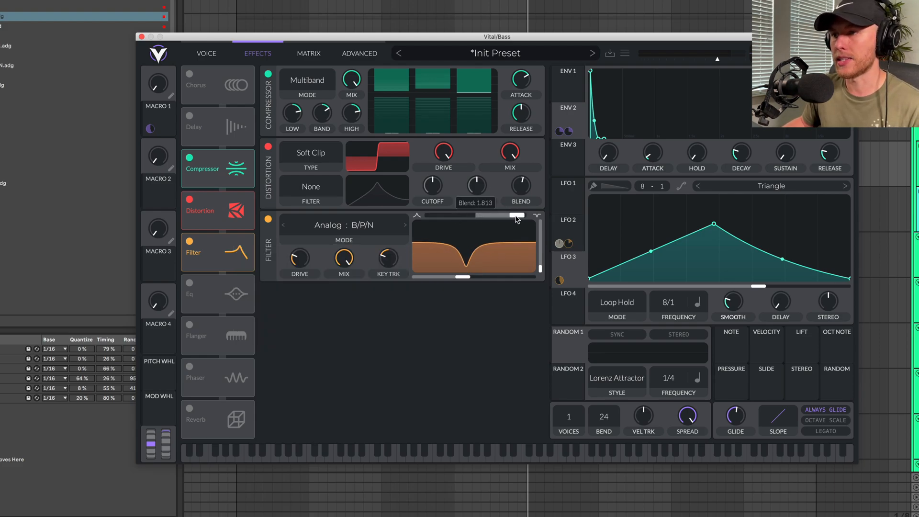
{"action": "left_click_drag", "start_coordinate": [467, 277], "coordinate": [472, 282]}
{"action": "key", "text": "space"}
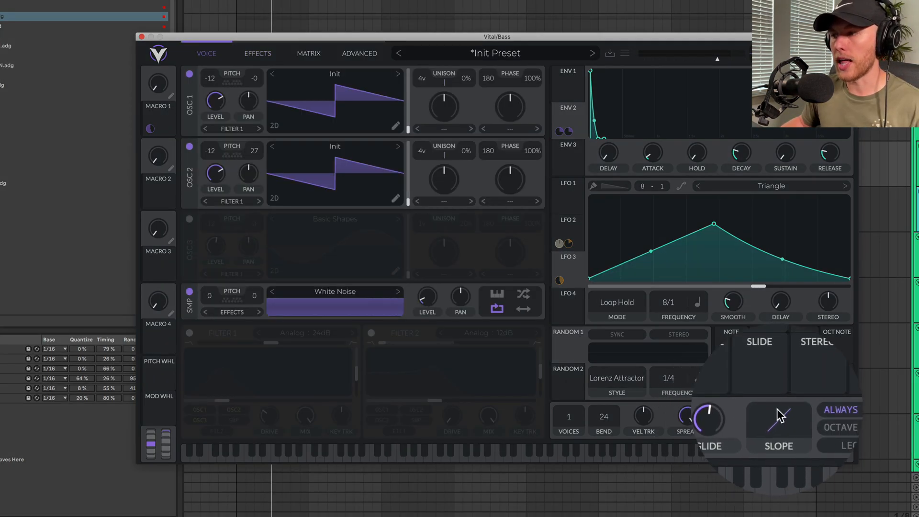
Step: Enable Vital's EQ effect, bring up LFO 2 and raise the cutoff of the EQ's high-cut band
{"action": "mouse_move", "coordinate": [740, 418]}
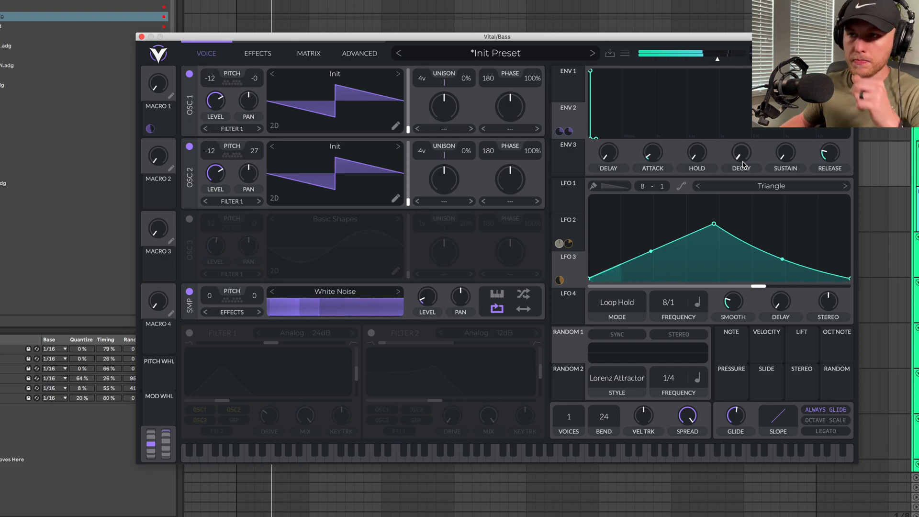
{"action": "left_click", "coordinate": [259, 54]}
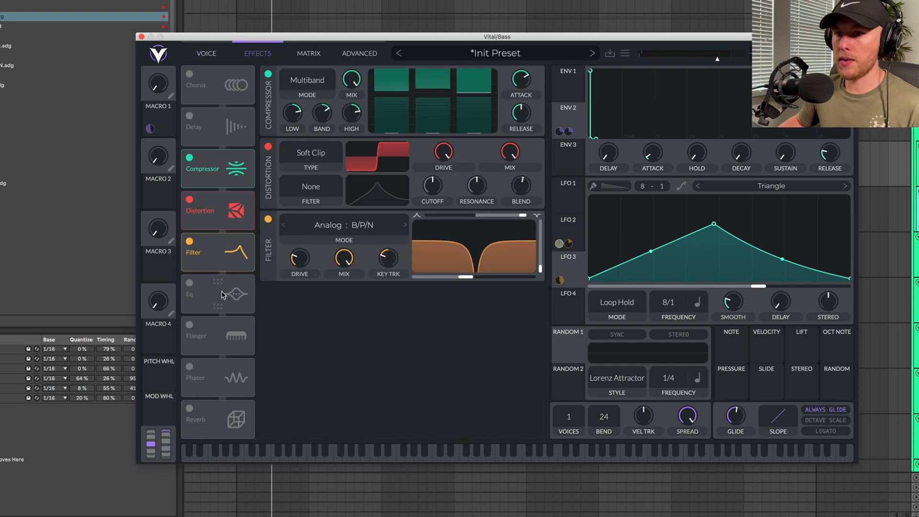
{"action": "left_click", "coordinate": [189, 284]}
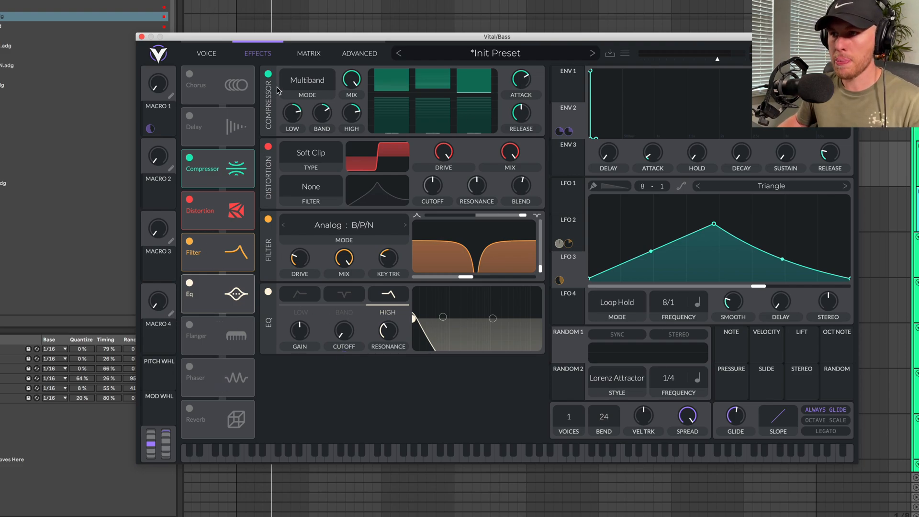
{"action": "left_click", "coordinate": [568, 230]}
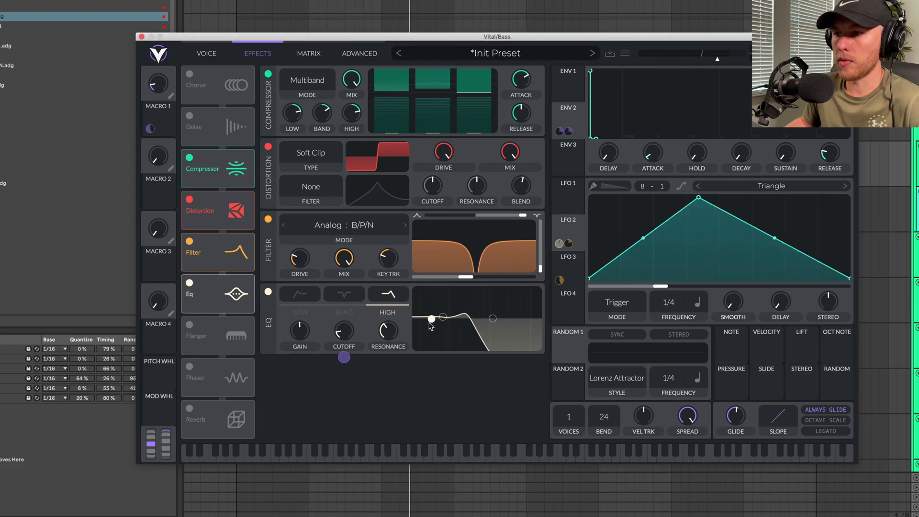
{"action": "left_click_drag", "start_coordinate": [433, 321], "coordinate": [450, 319]}
{"action": "left_click_drag", "start_coordinate": [345, 334], "coordinate": [345, 330]}
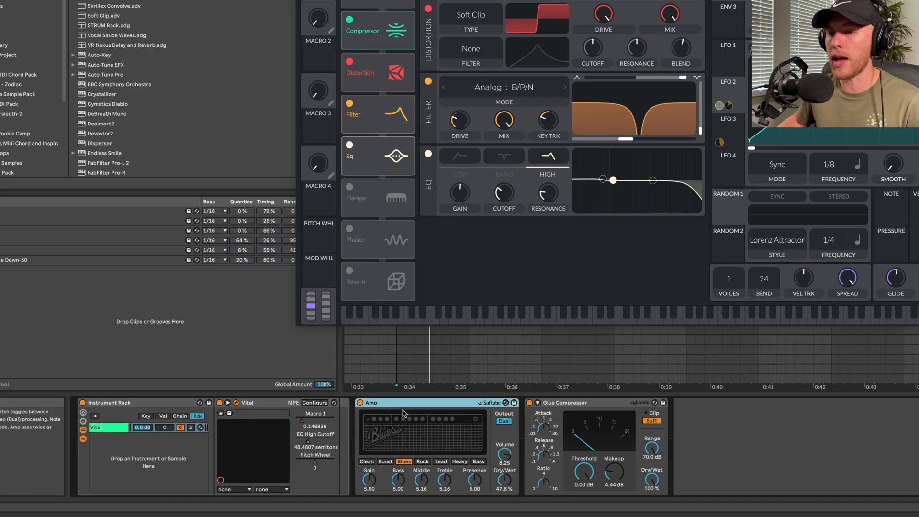
Step: Review the Amp's Dual output and the Glue Compressor's settings on the Bass track while playing the clip
{"action": "left_click", "coordinate": [505, 422]}
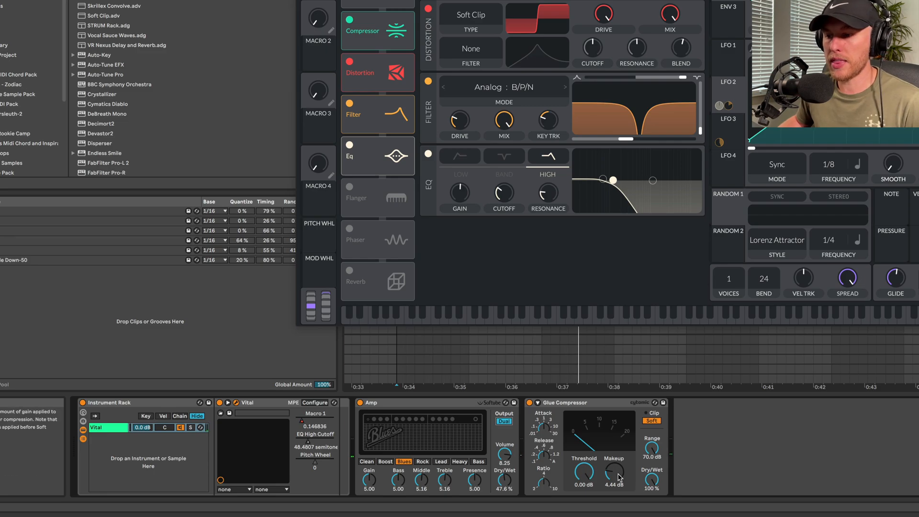
{"action": "left_click", "coordinate": [585, 406]}
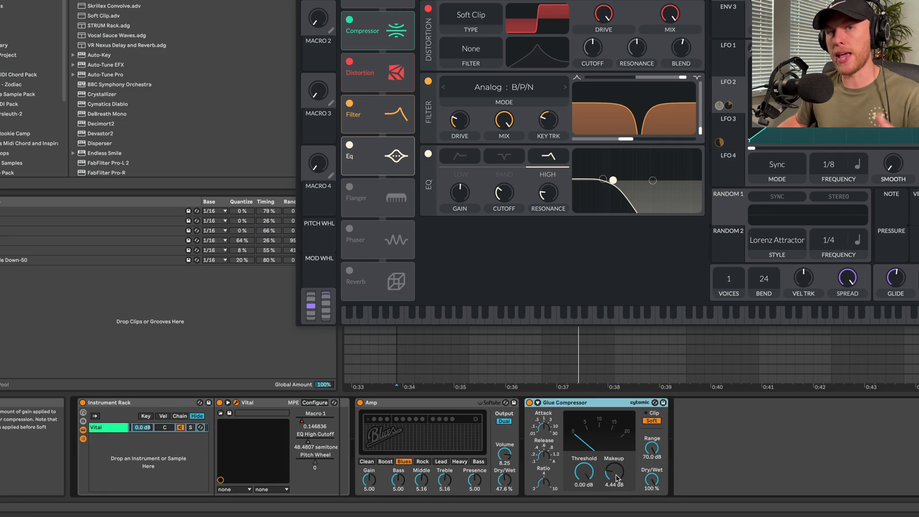
{"action": "key", "text": "space"}
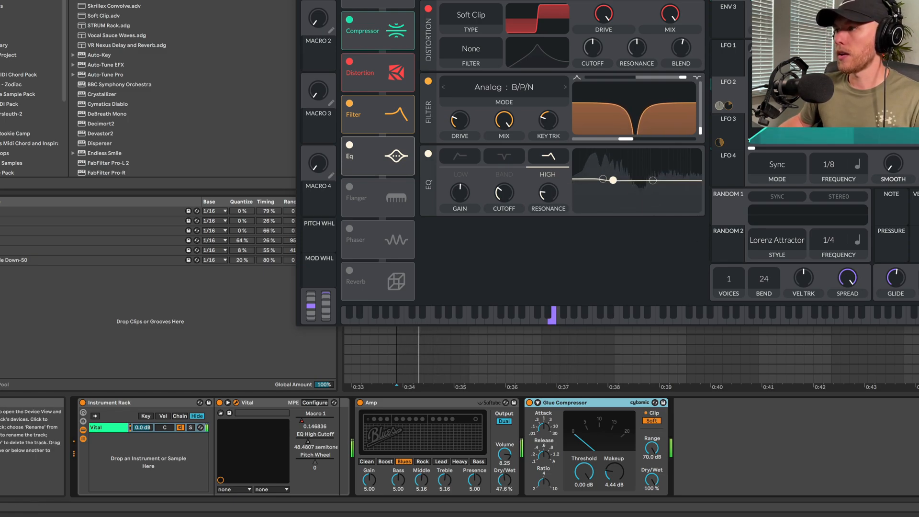
{"action": "left_click_drag", "start_coordinate": [621, 136], "coordinate": [620, 140]}
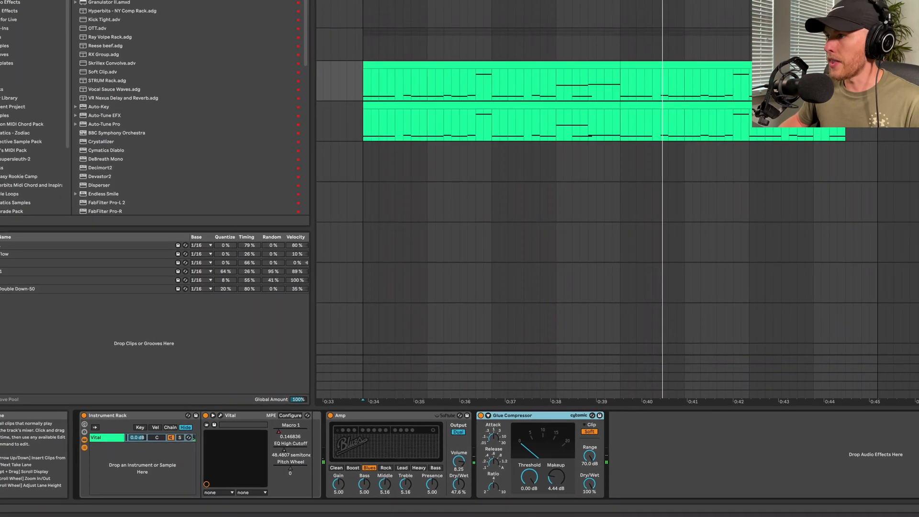
Step: Select the Sub Midi track to show its device chain
{"action": "left_click", "coordinate": [793, 195]}
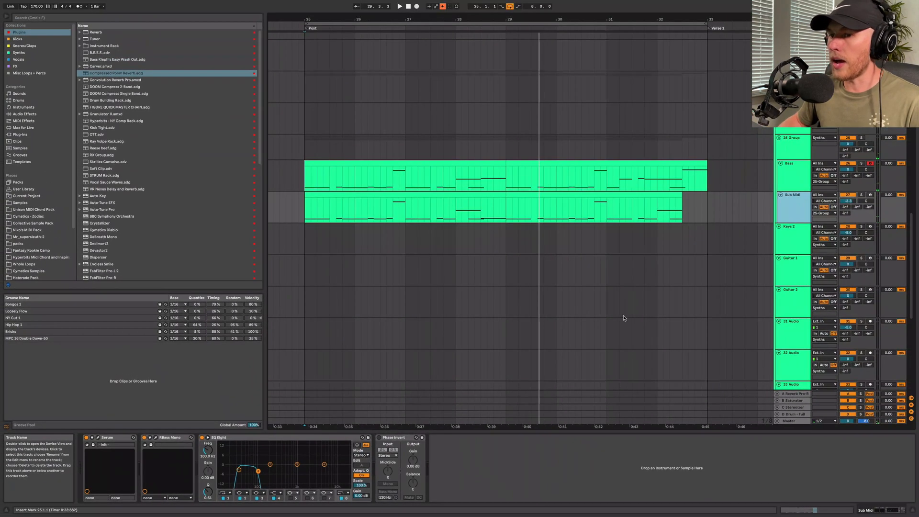
Step: Solo the Sub Midi track and audition the sub on its own
{"action": "left_click", "coordinate": [861, 195]}
{"action": "key", "text": "space"}
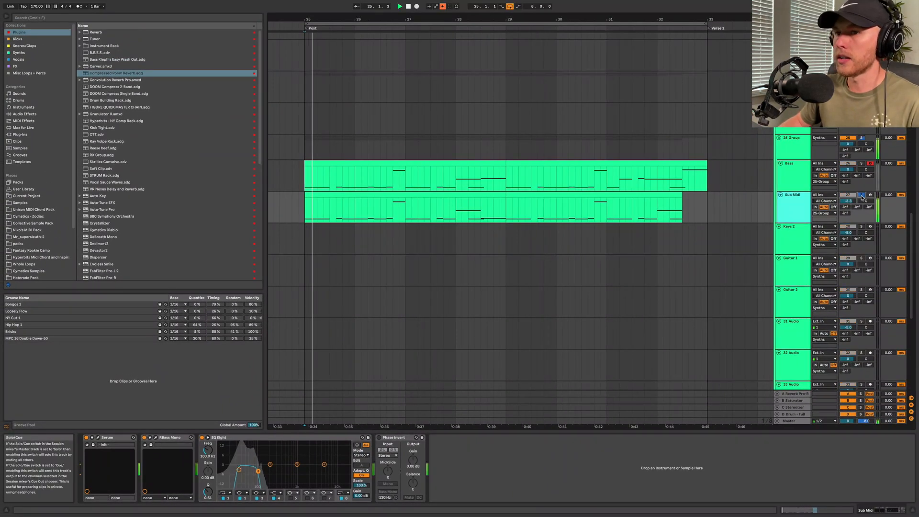
{"action": "scroll", "coordinate": [867, 197], "scroll_direction": "down", "scroll_amount": 1}
{"action": "key", "text": "space"}
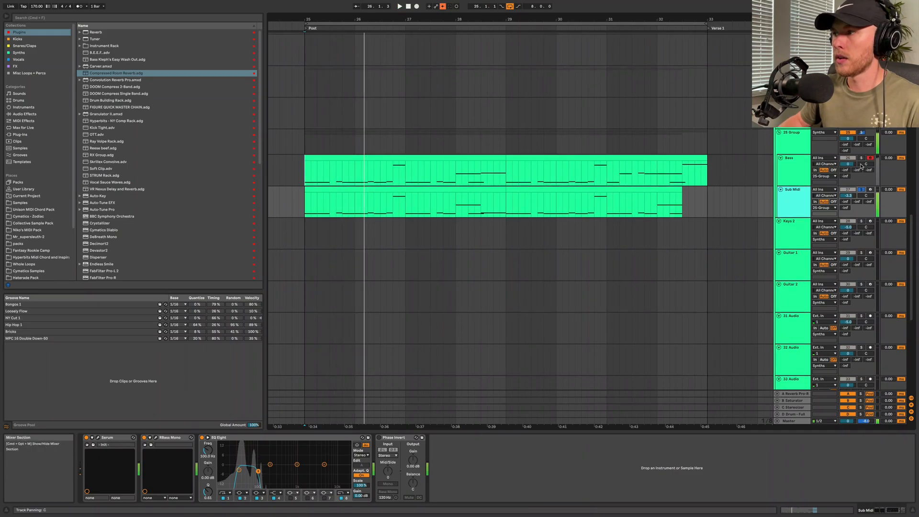
Step: Show the Saturator on the group containing Bass and Sub Midi, and solo the group to audition both layers together
{"action": "left_click", "coordinate": [791, 141]}
{"action": "left_click", "coordinate": [109, 438]}
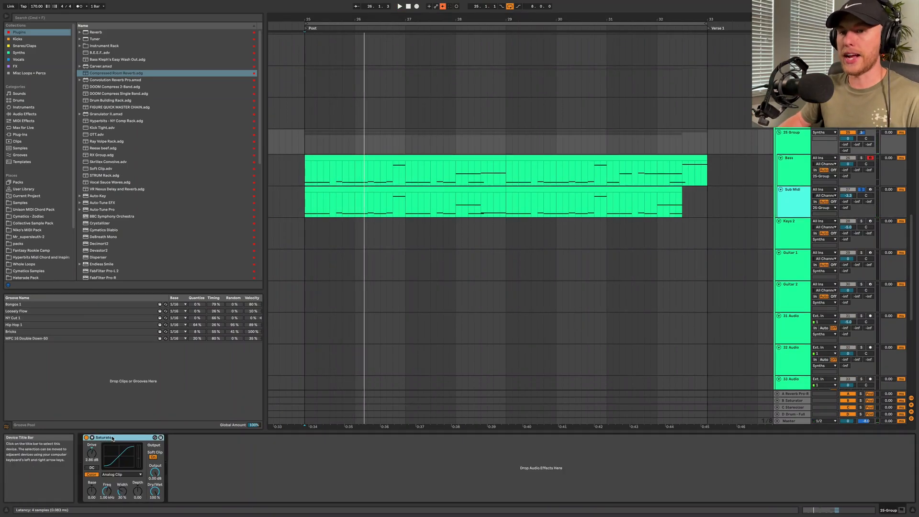
{"action": "left_click", "coordinate": [861, 133]}
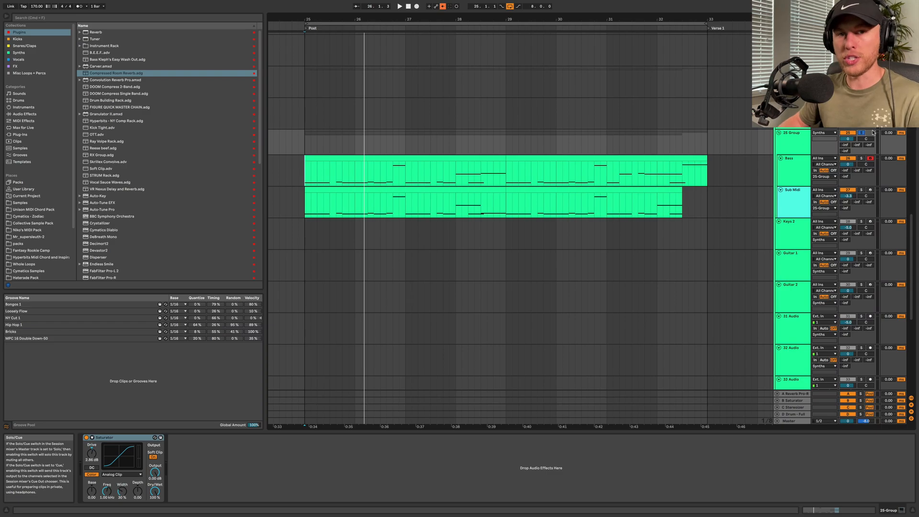
{"action": "key", "text": "space"}
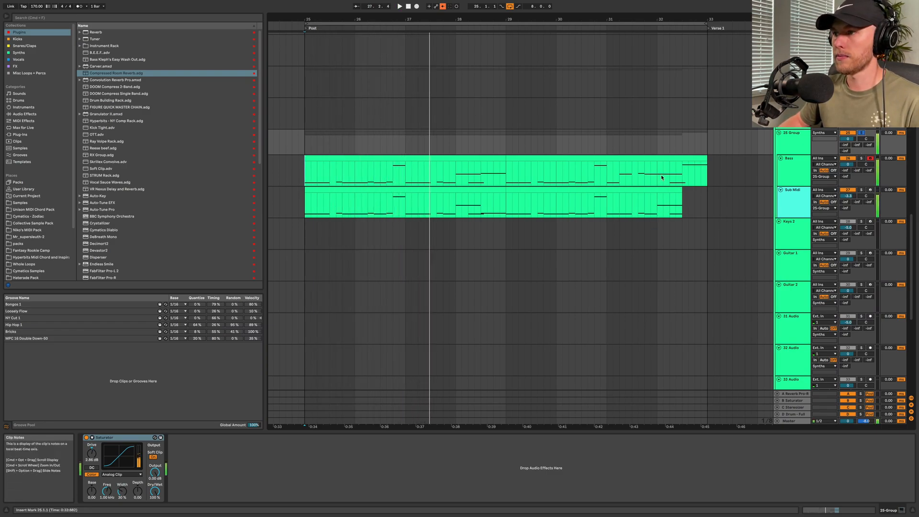
{"action": "key", "text": "space"}
Step: Display the Bass track's EQ High Cutoff automation from Vital and play the clip from bar 26
{"action": "left_click", "coordinate": [792, 164]}
{"action": "key", "text": "a"}
{"action": "left_click", "coordinate": [793, 170]}
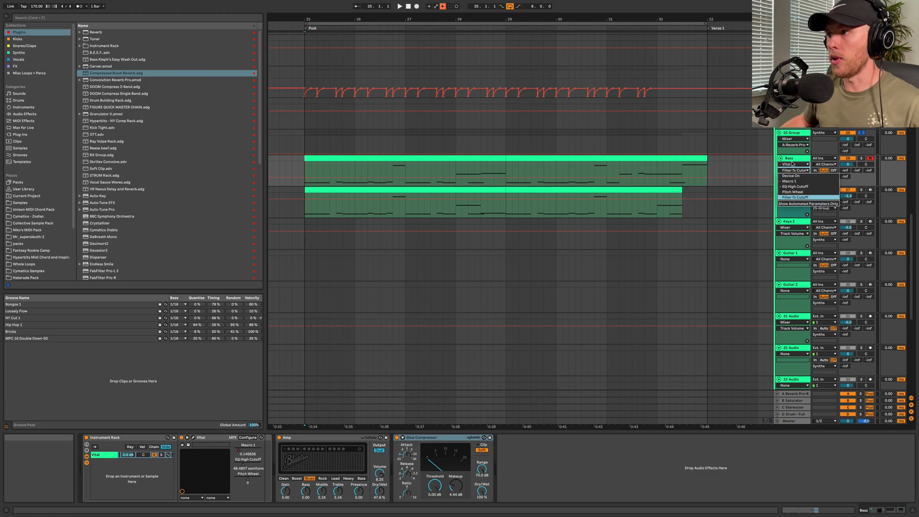
{"action": "left_click", "coordinate": [794, 187]}
{"action": "left_click_drag", "start_coordinate": [424, 201], "coordinate": [381, 201]}
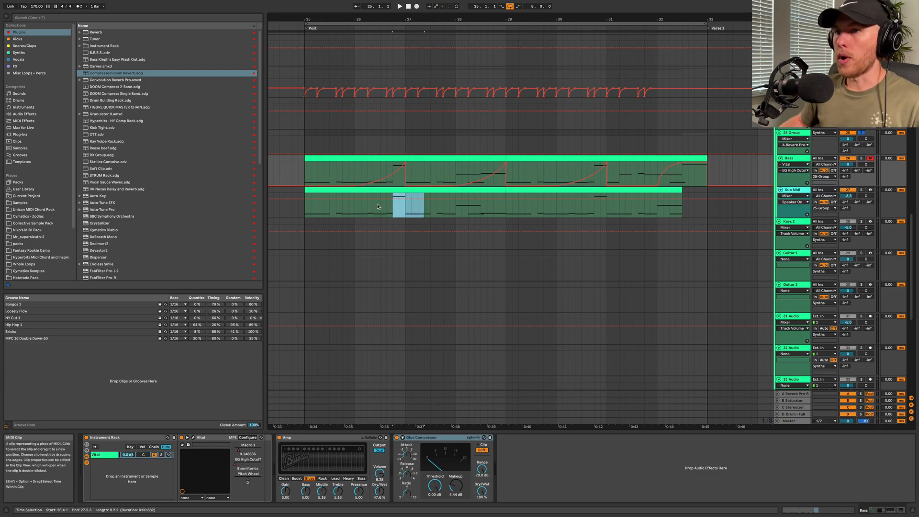
{"action": "left_click", "coordinate": [354, 172]}
{"action": "key", "text": "space"}
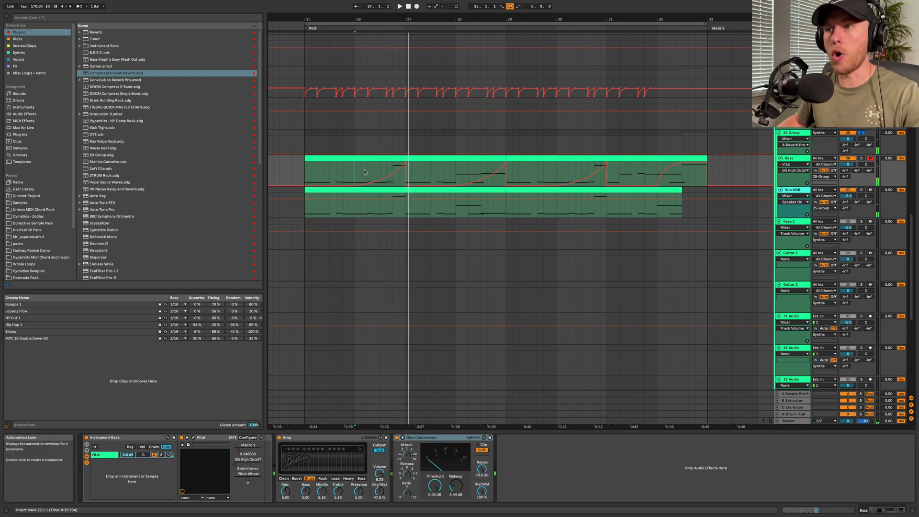
Step: Open Vital's effects page on the Bass track and watch the EQ's high-cut band respond to the automation during playback
{"action": "left_click", "coordinate": [187, 439]}
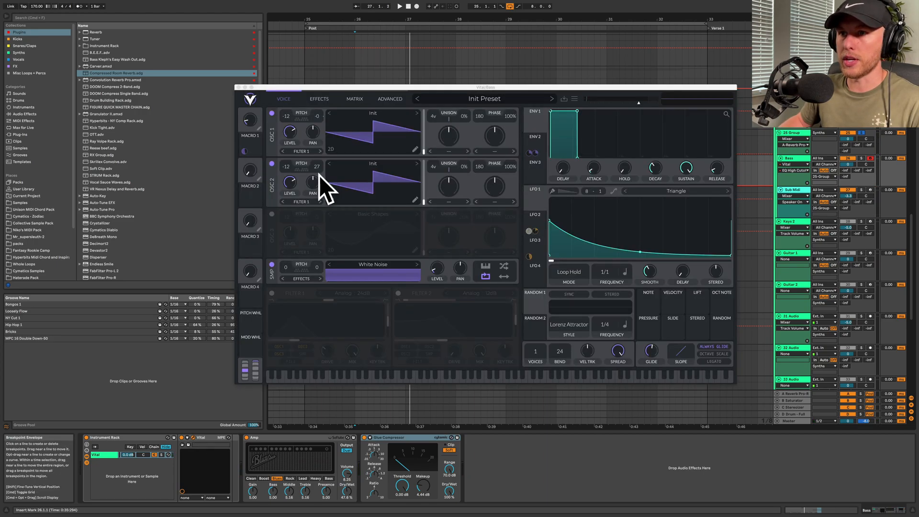
{"action": "left_click", "coordinate": [319, 99]}
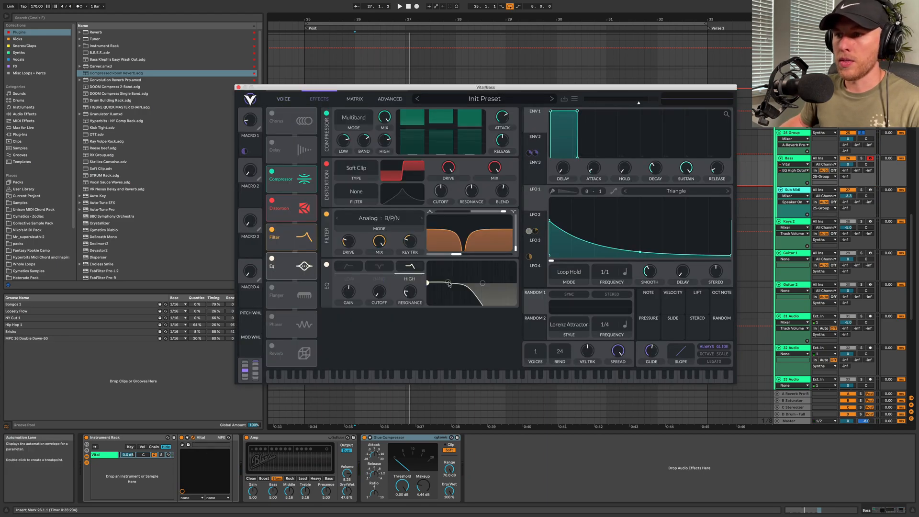
{"action": "key", "text": "space"}
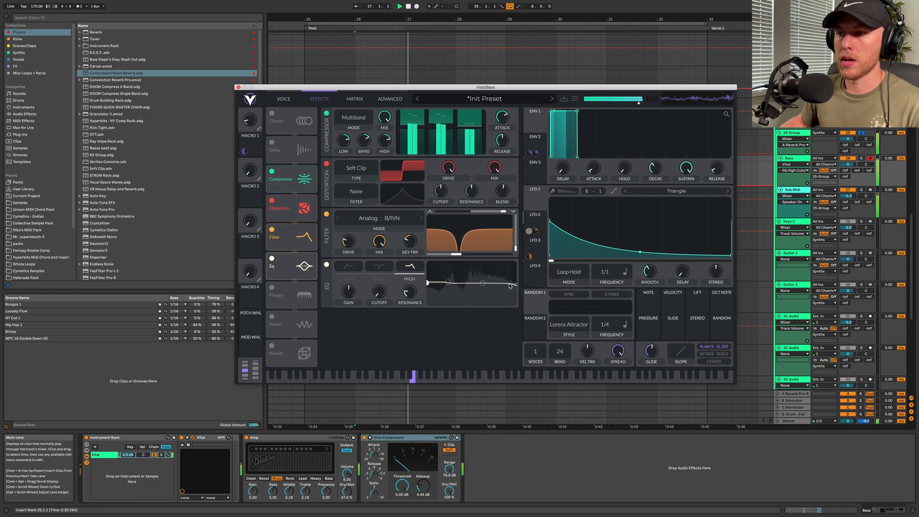
{"action": "key", "text": "space"}
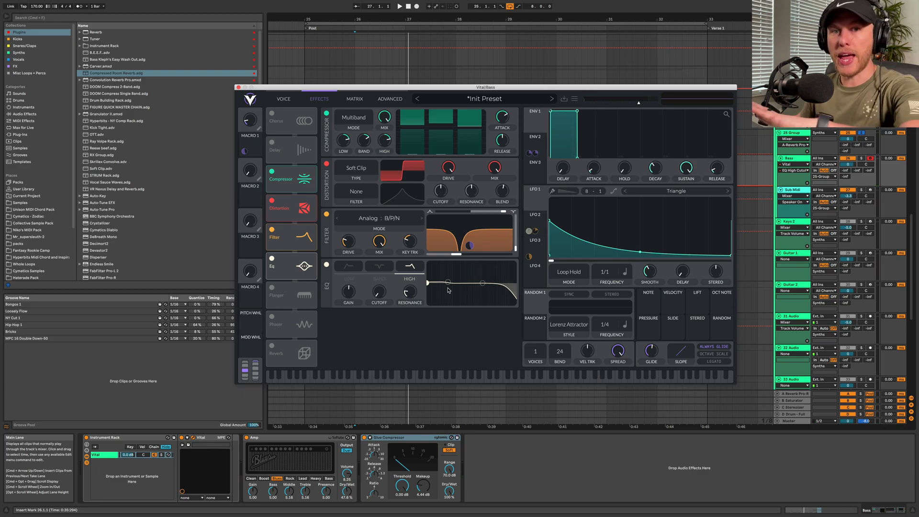
Step: Close the Vital window and play the soloed bass and sub from just before bar 25 through the Post section
{"action": "left_click", "coordinate": [239, 88]}
{"action": "left_click", "coordinate": [298, 60]}
{"action": "key", "text": "space"}
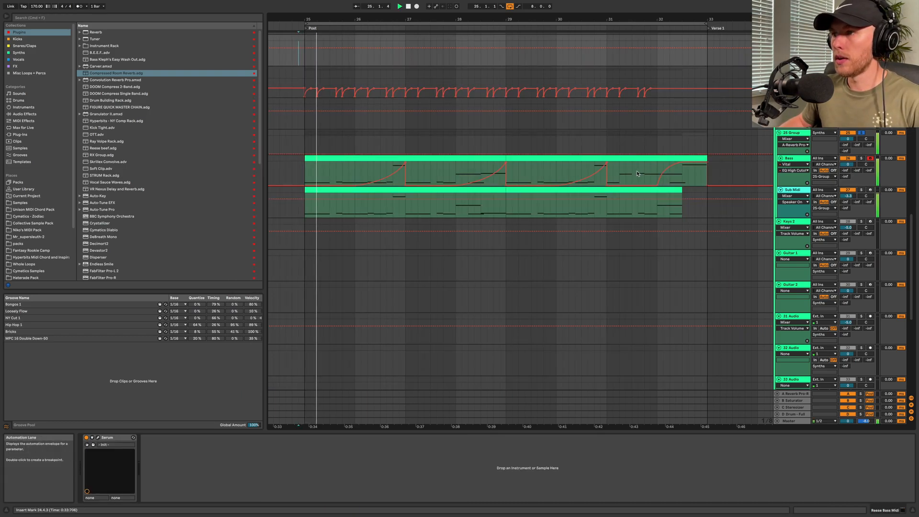
{"action": "left_click", "coordinate": [636, 173]}
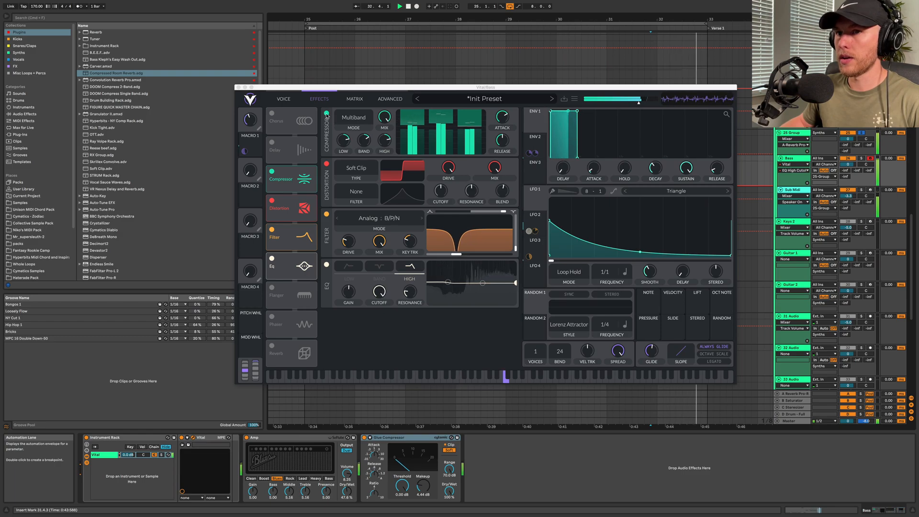
Step: Select the Bass clip from 32.3.1 to 33.1.1 and raise its Macro 1 automation to about 0.49 while auditioning it
{"action": "left_click", "coordinate": [682, 174]}
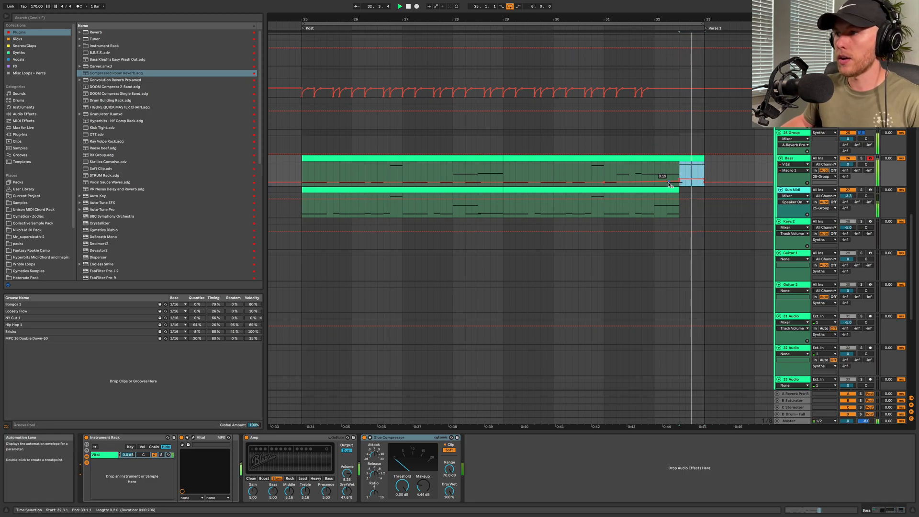
{"action": "key", "text": "space"}
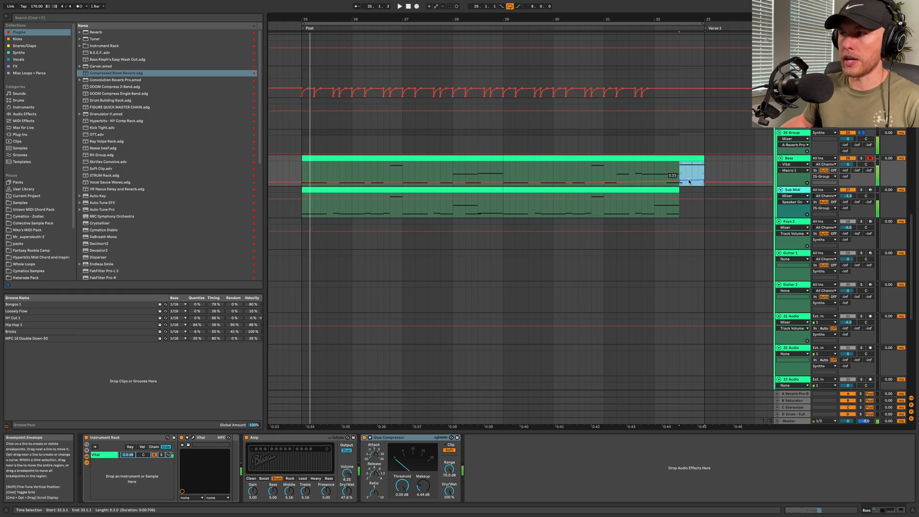
{"action": "key", "text": "space"}
{"action": "left_click_drag", "start_coordinate": [692, 180], "coordinate": [691, 176]}
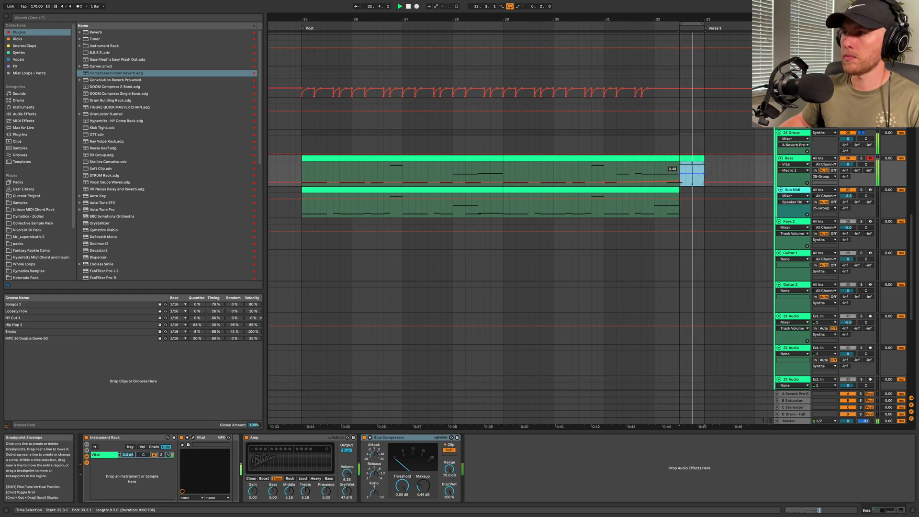